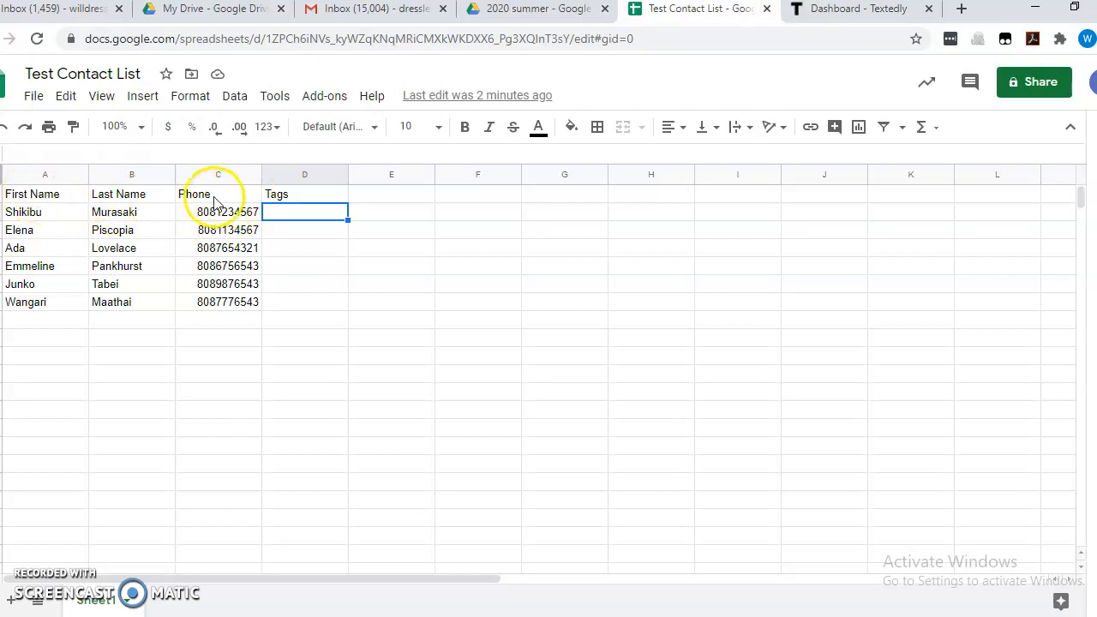
Enter the tag 62220test for the first contact in the Tags column
click(320, 198)
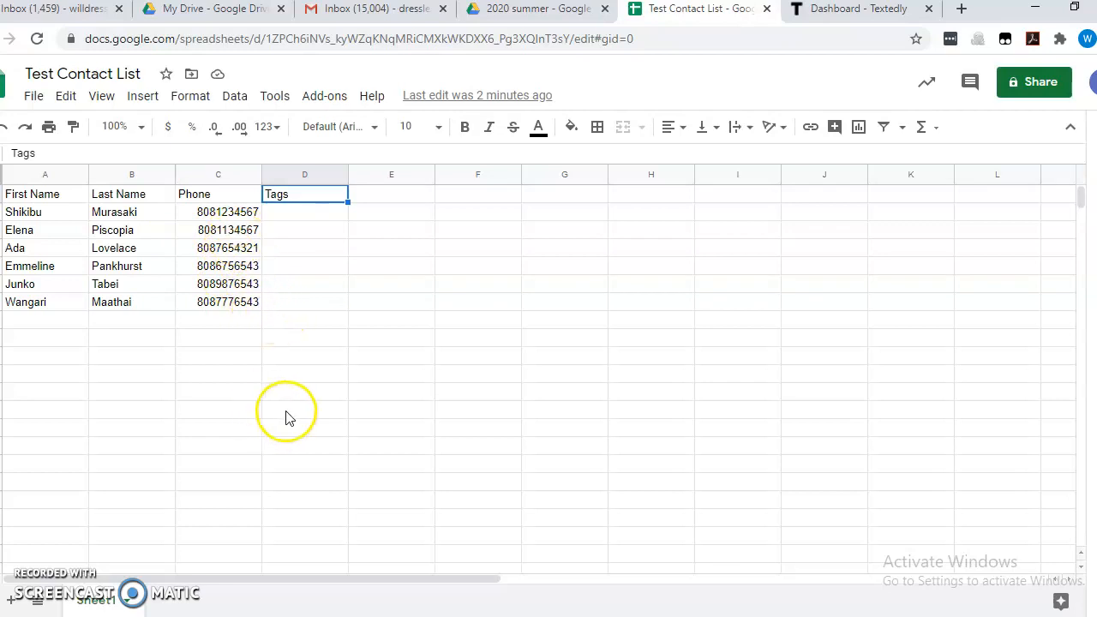
click(313, 220)
text(62220)
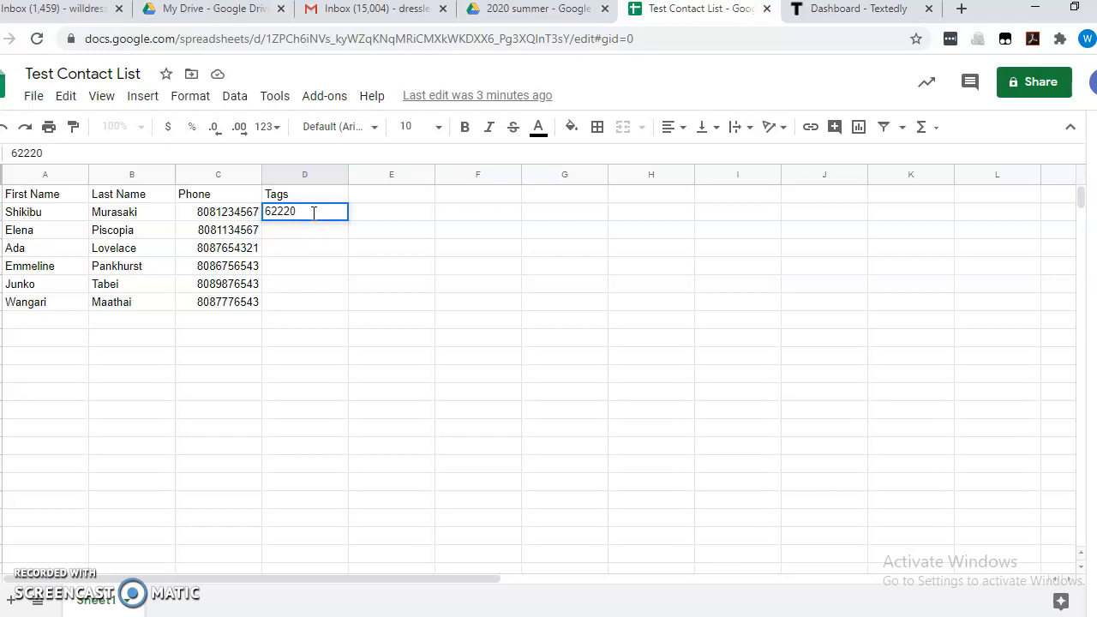
text(test)
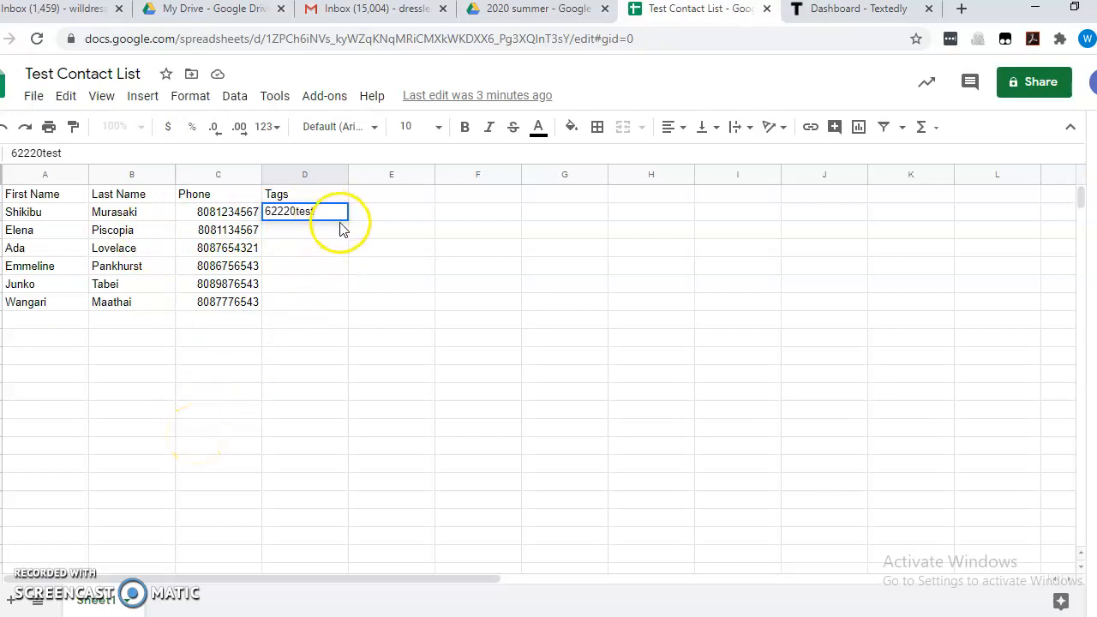
click(344, 265)
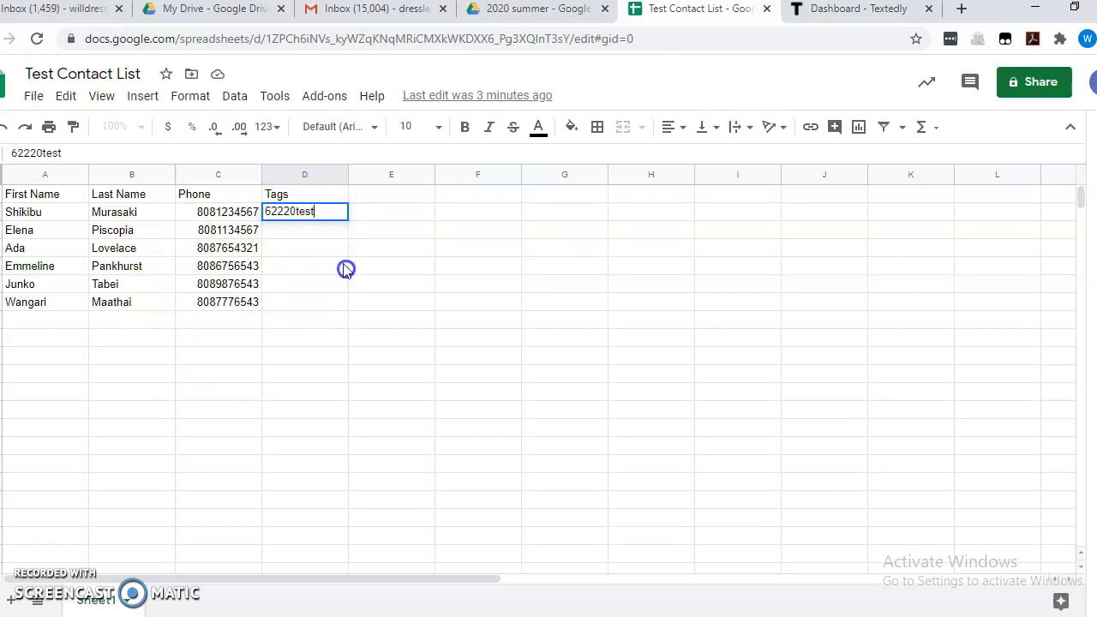
Fill the first contact's tag down the Tags column to all remaining contacts in the list
click(327, 214)
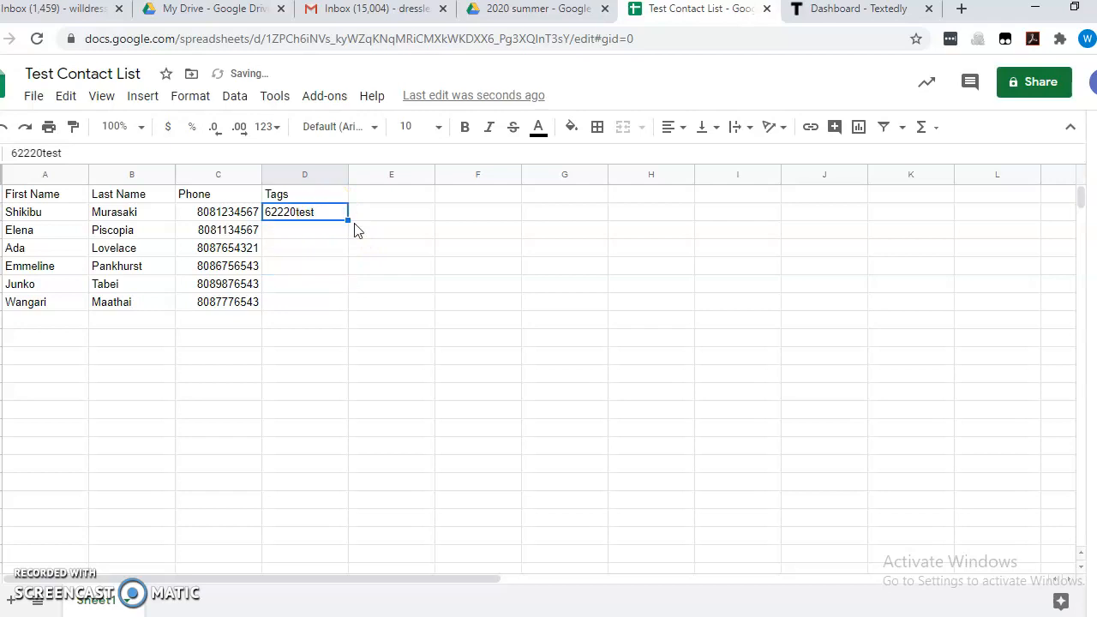
drag(348, 220, 340, 323)
click(327, 378)
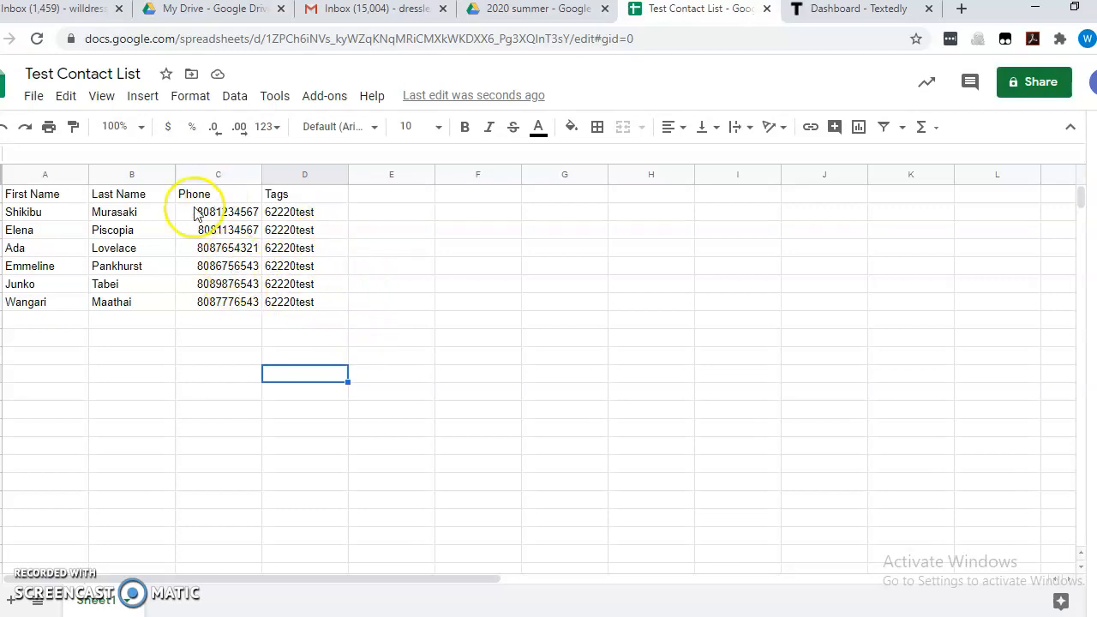
Download the current sheet as a comma-separated values (.csv) file
click(34, 96)
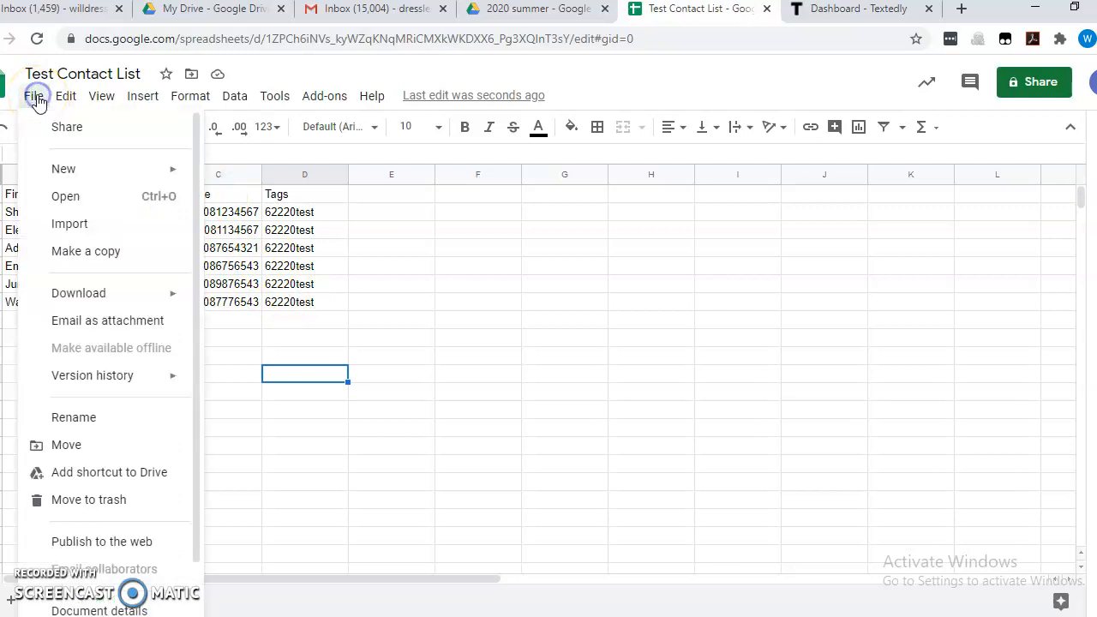
mouse_move(73, 293)
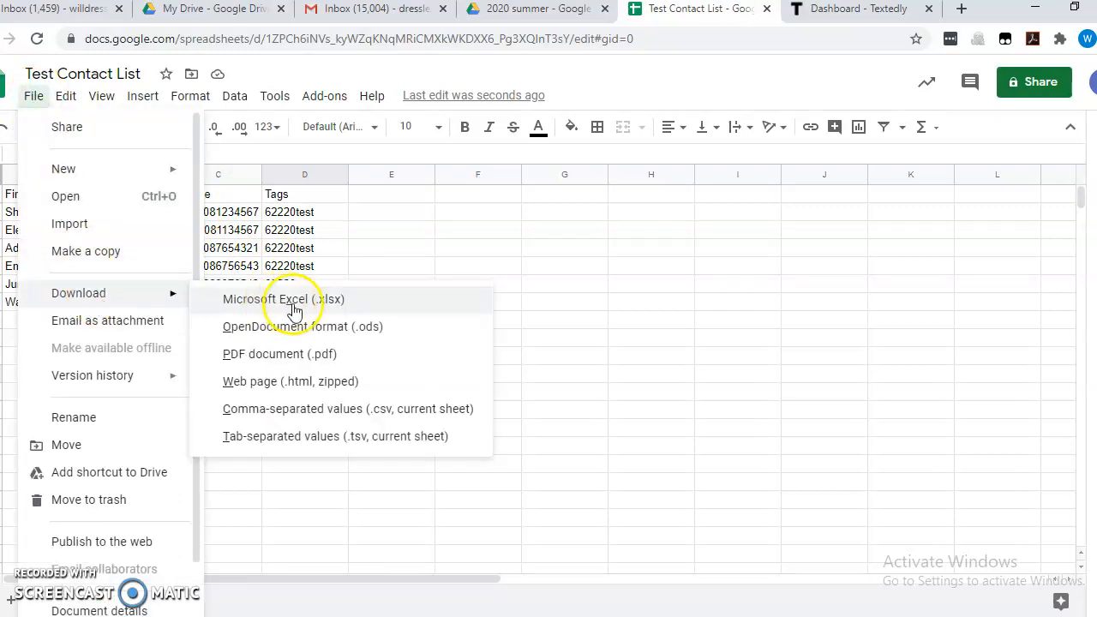
click(324, 409)
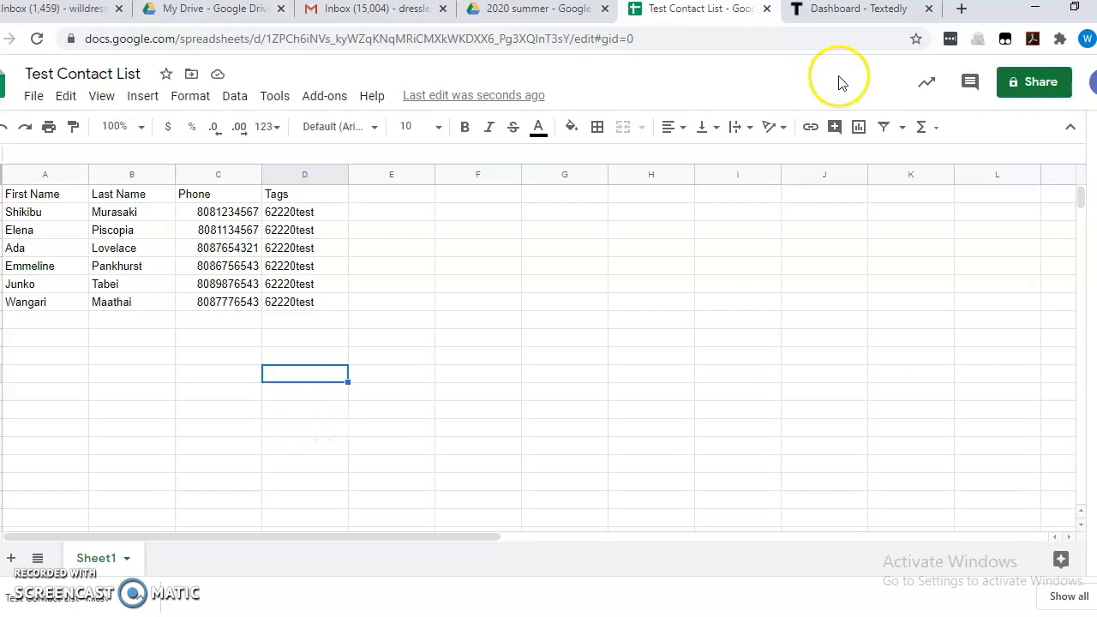
Switch to Textedly and open the list upload form for adding new subscribers
click(862, 8)
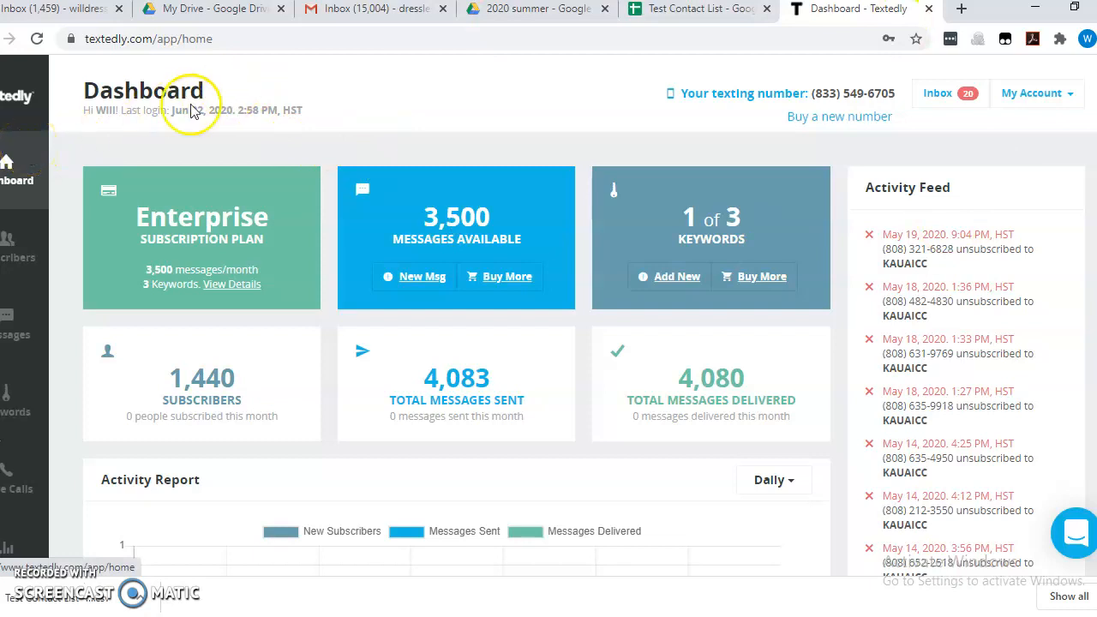
click(12, 237)
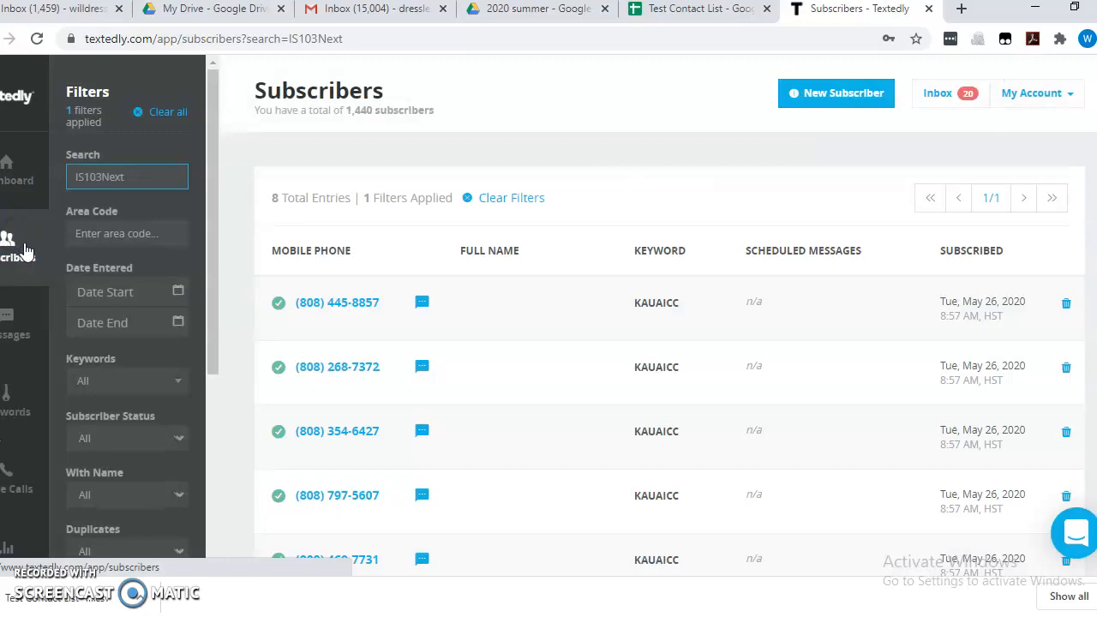
click(813, 101)
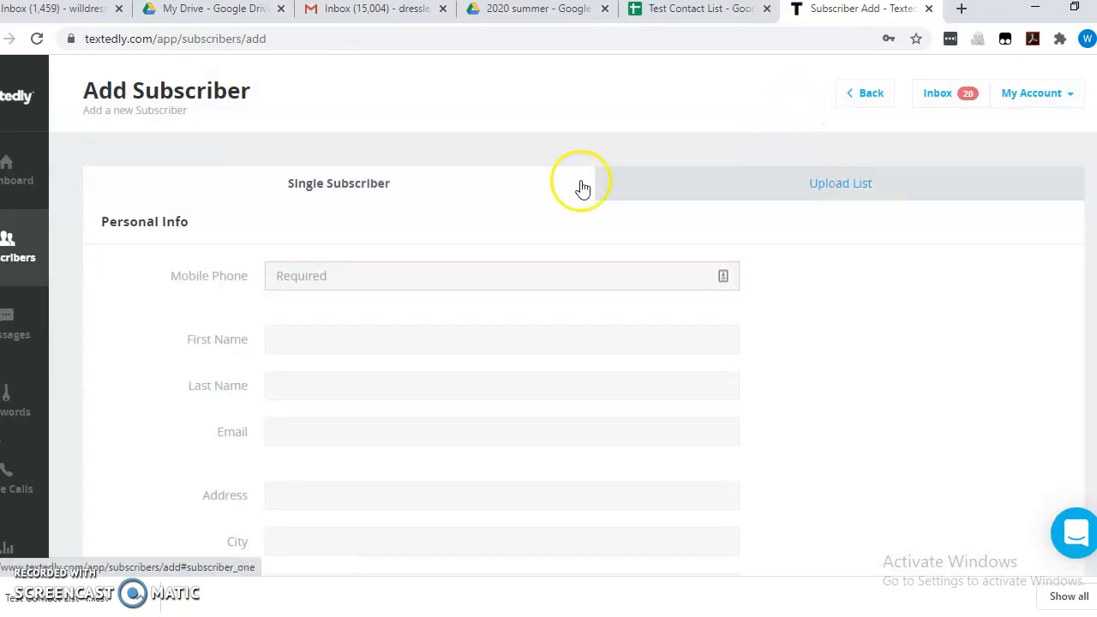
click(846, 192)
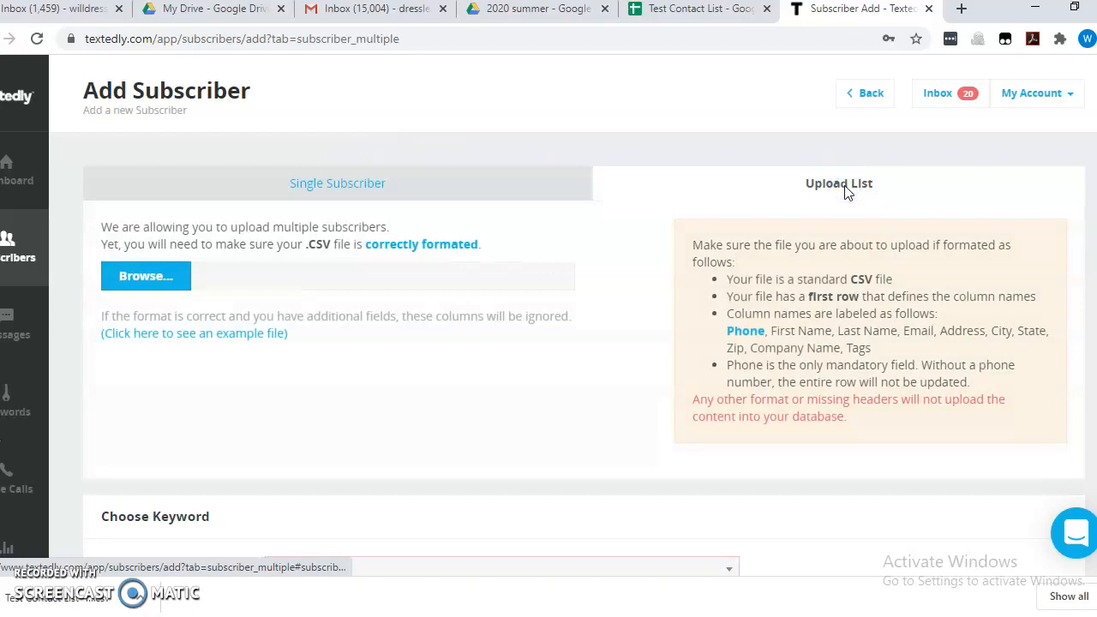
Choose the downloaded file Test Contact List - Sheet1 as the subscriber list to upload
click(141, 281)
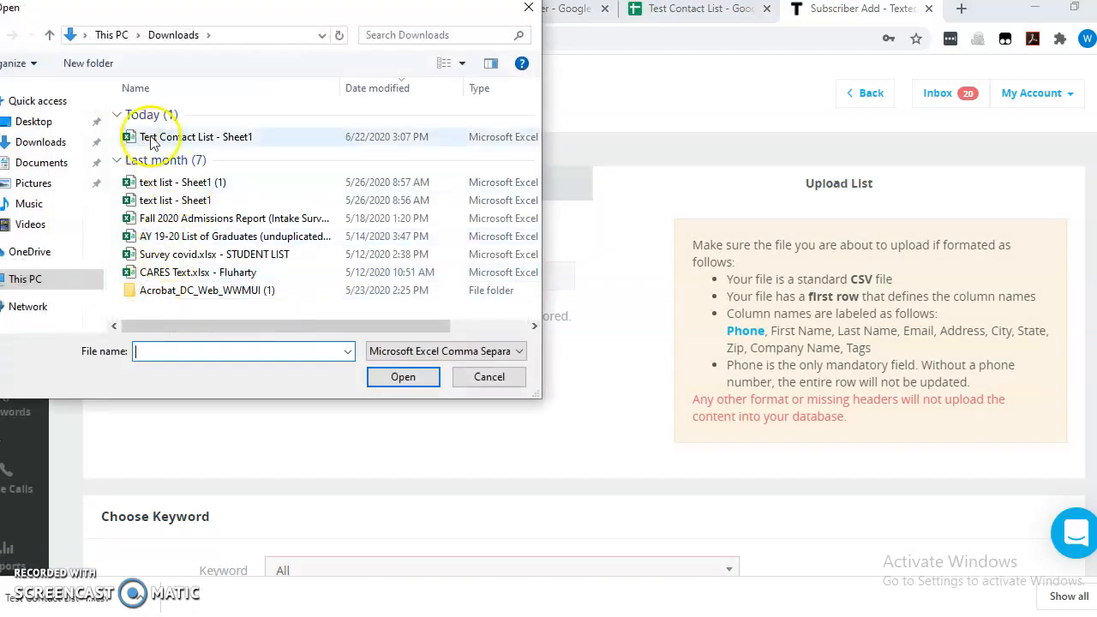
click(163, 140)
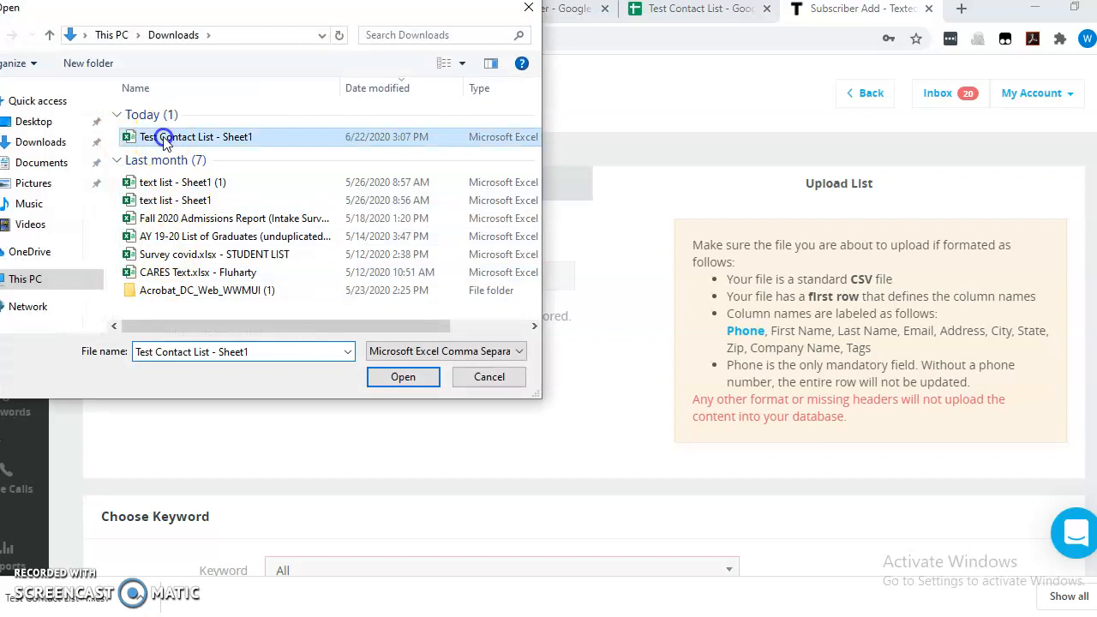
click(402, 377)
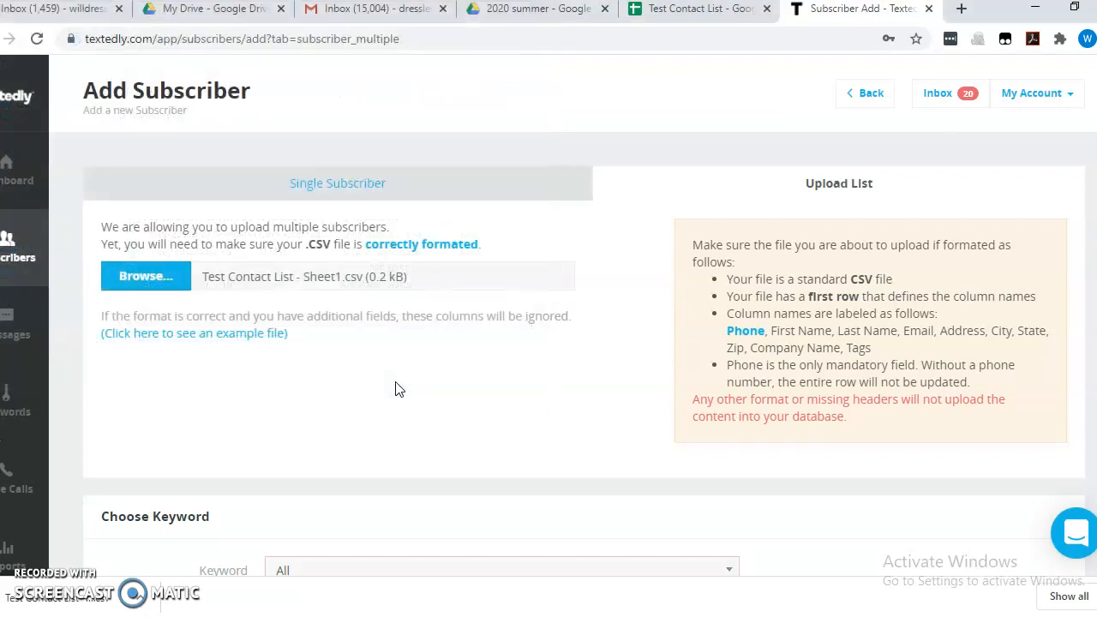
Assign the keyword KAUAICC to the uploaded list and save it to import the contacts
scroll(335, 334, down, 1)
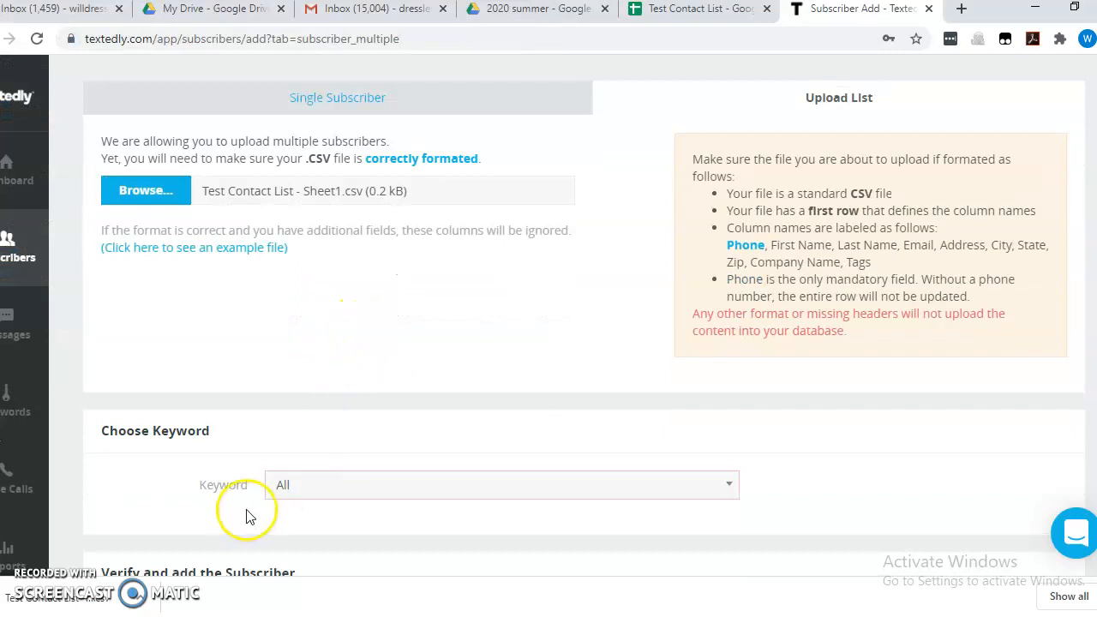
click(699, 496)
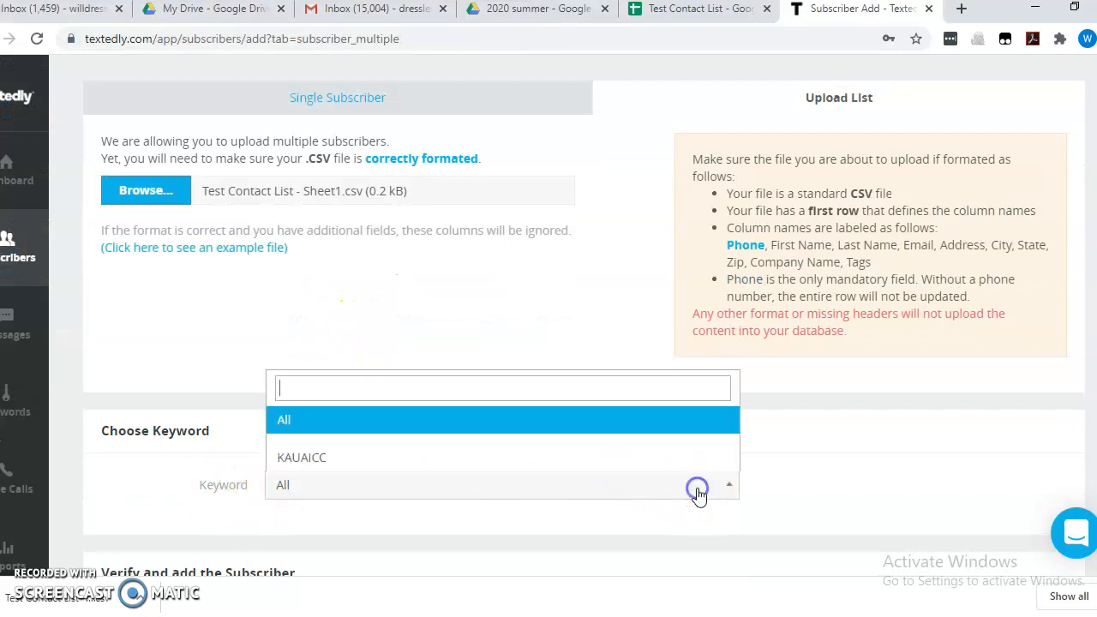
click(315, 461)
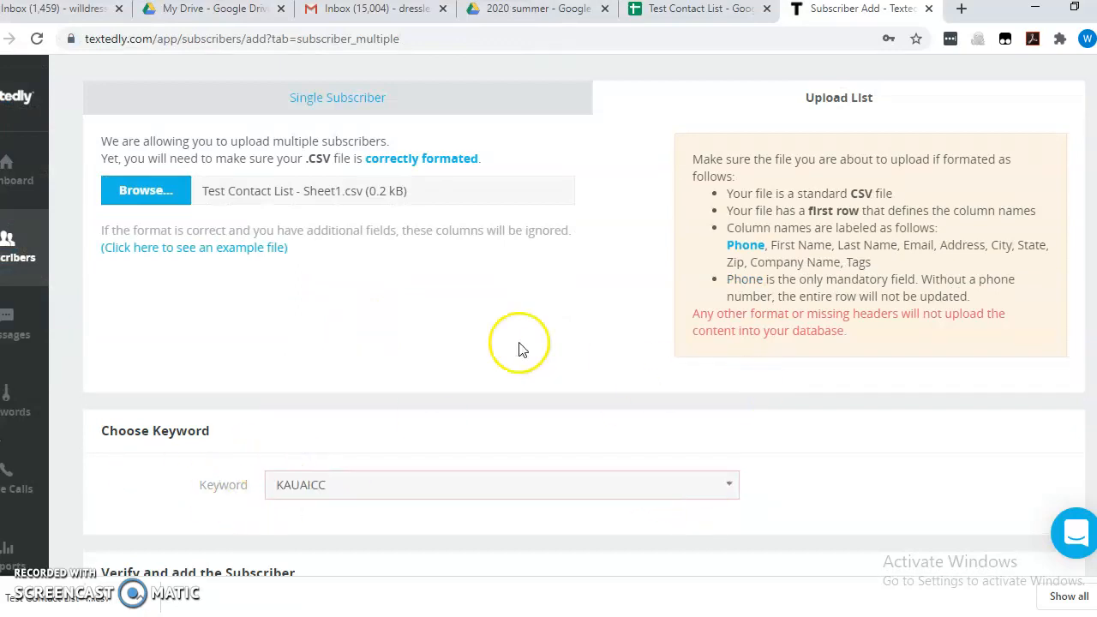
scroll(514, 343, down, 2)
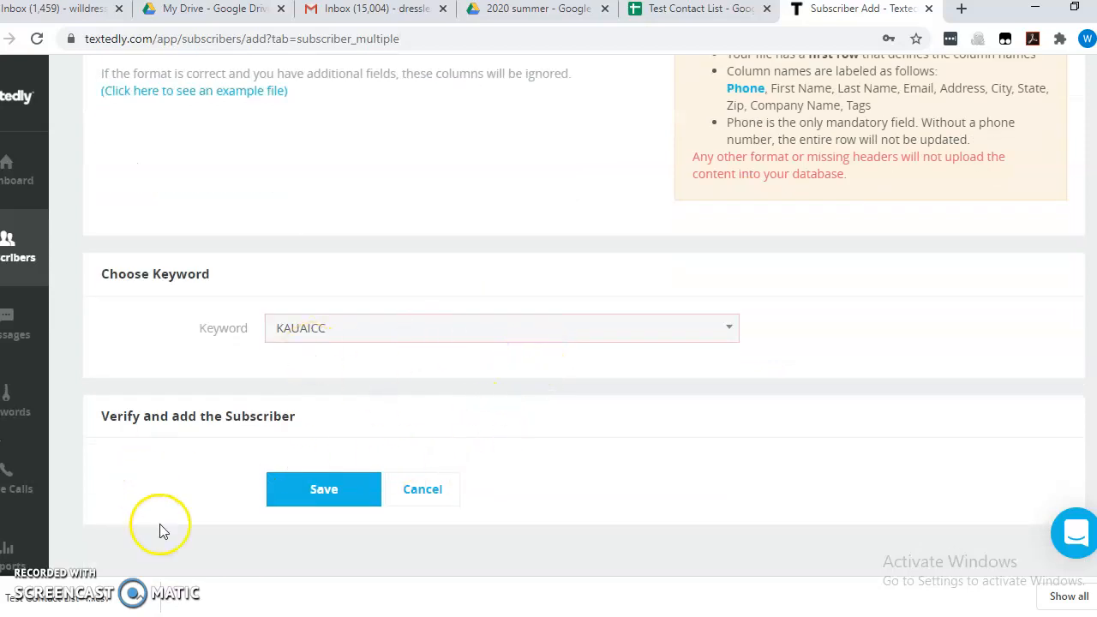
click(326, 491)
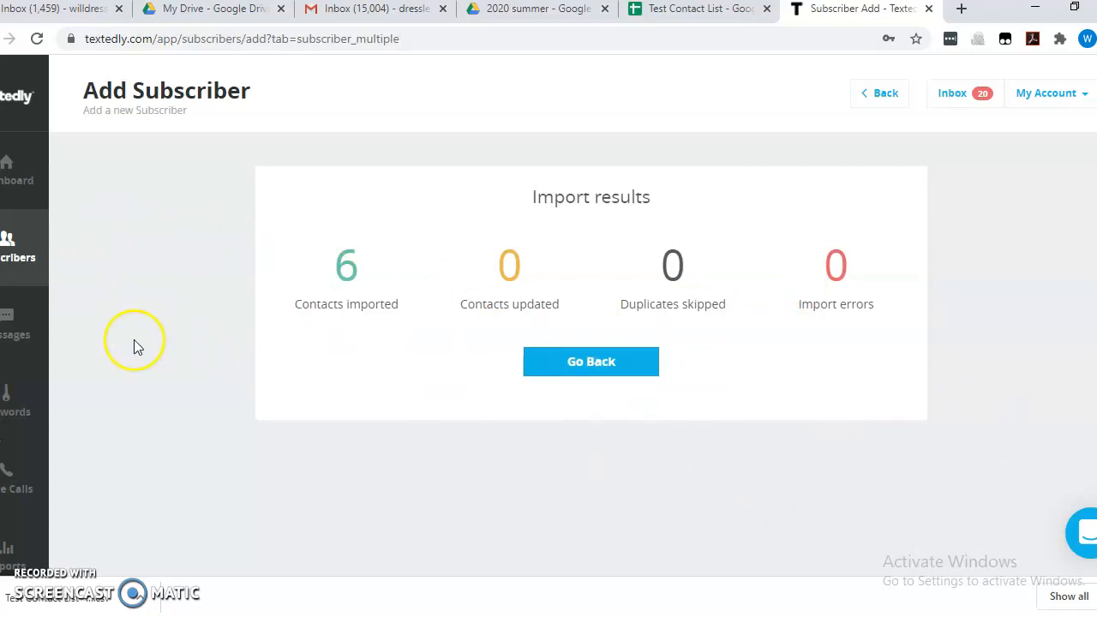
Filter the subscribers list by the search term 62220test, replacing the existing search term
click(9, 247)
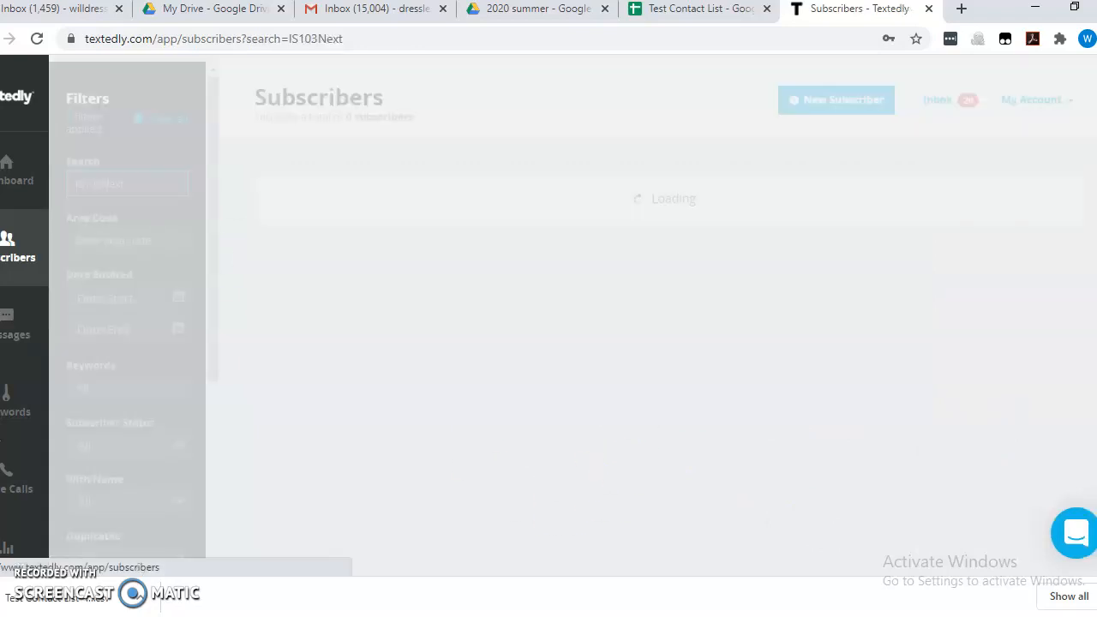
scroll(152, 211, down, 4)
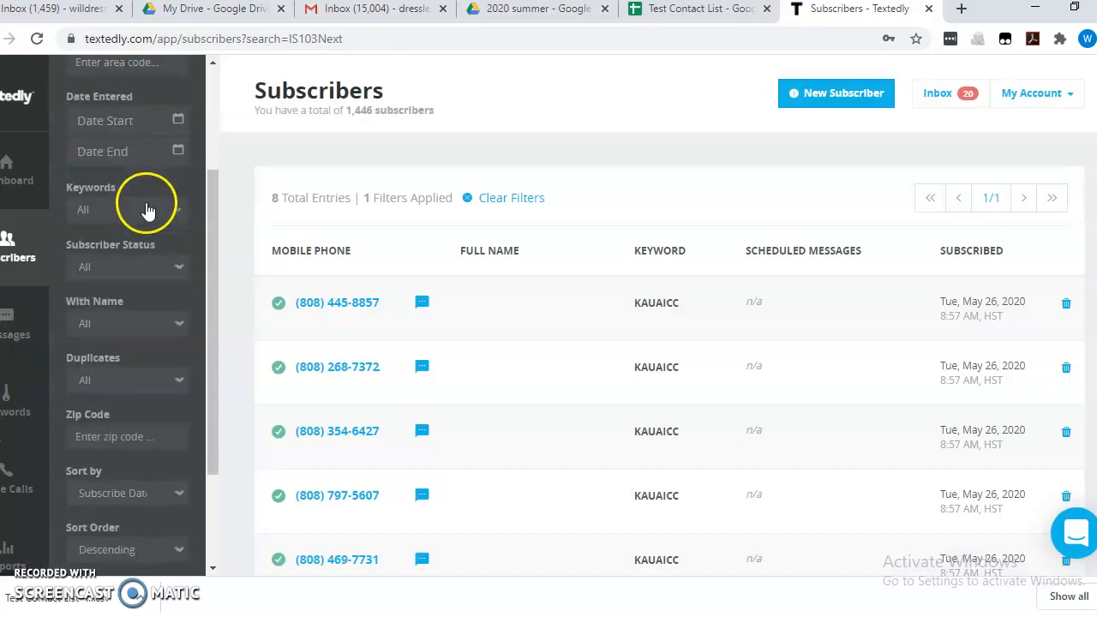
scroll(146, 215, up, 4)
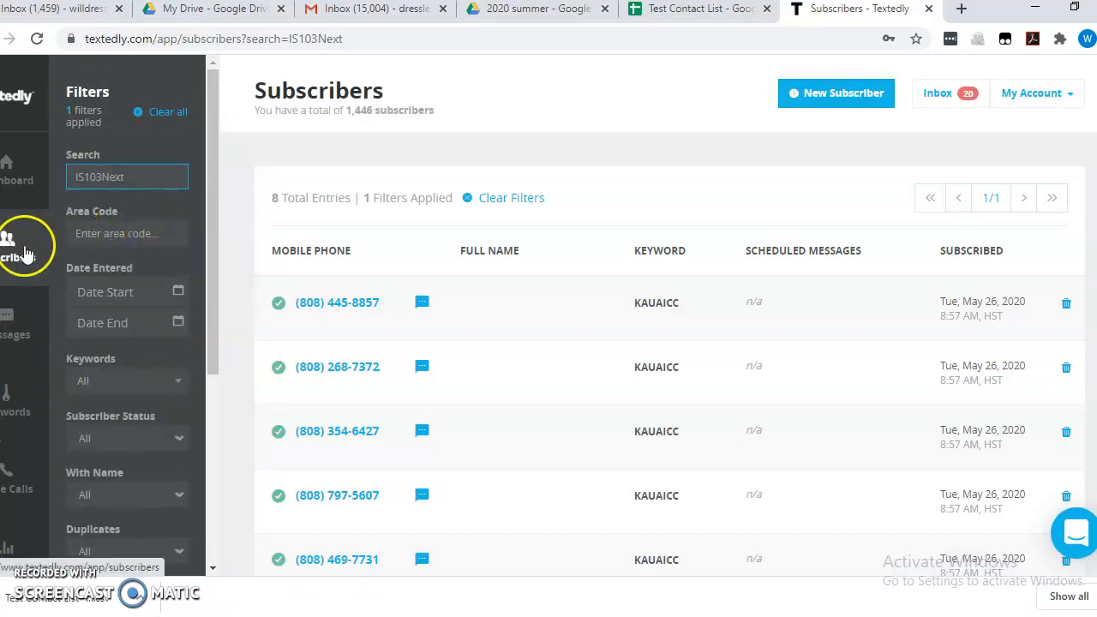
double_click(138, 177)
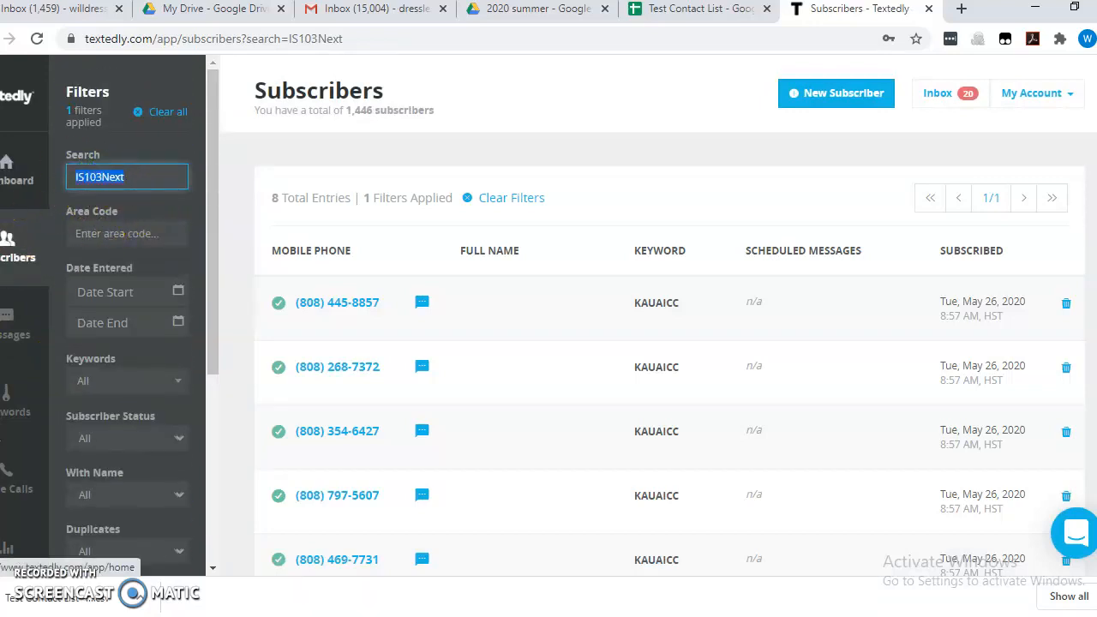
key(BackSpace)
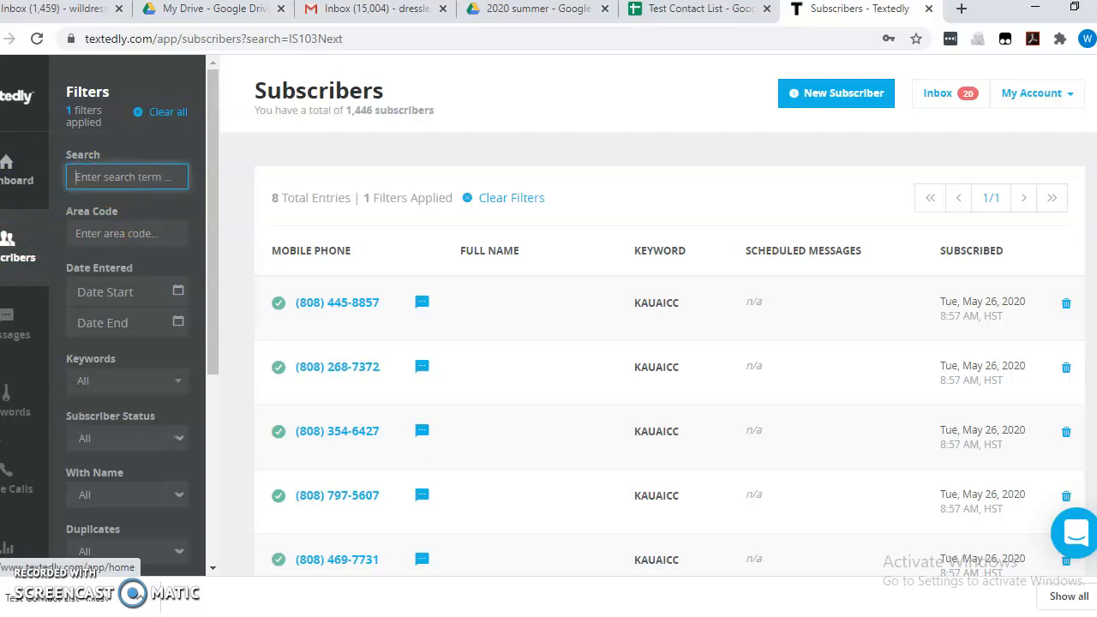
text(62220test)
key(Return)
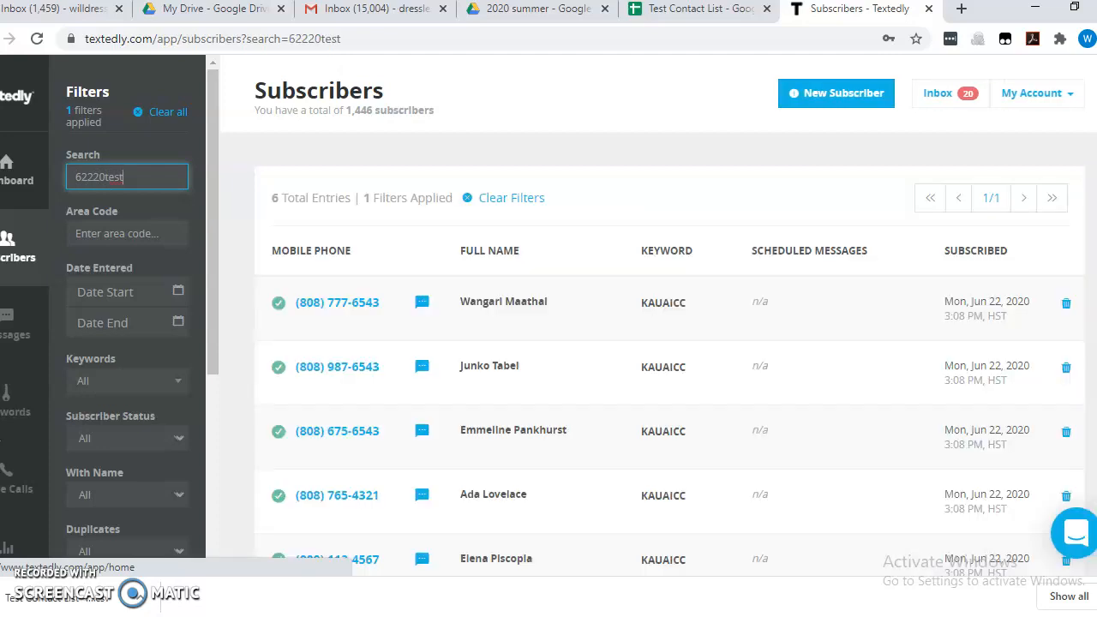
Start a new message to all of the filtered subscribers
scroll(129, 288, down, 5)
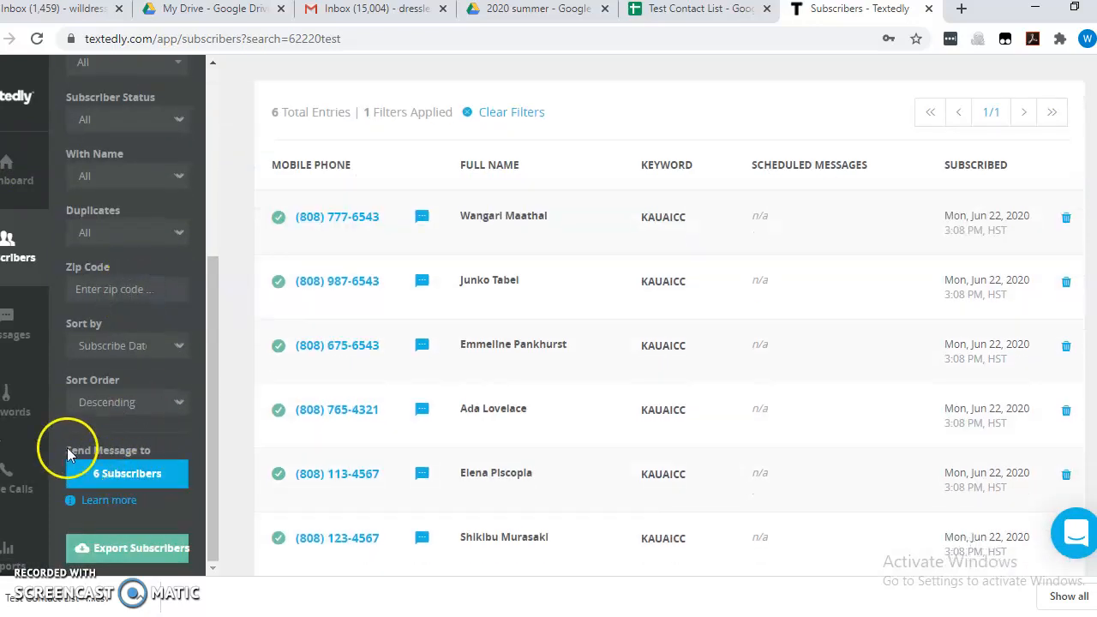
click(149, 480)
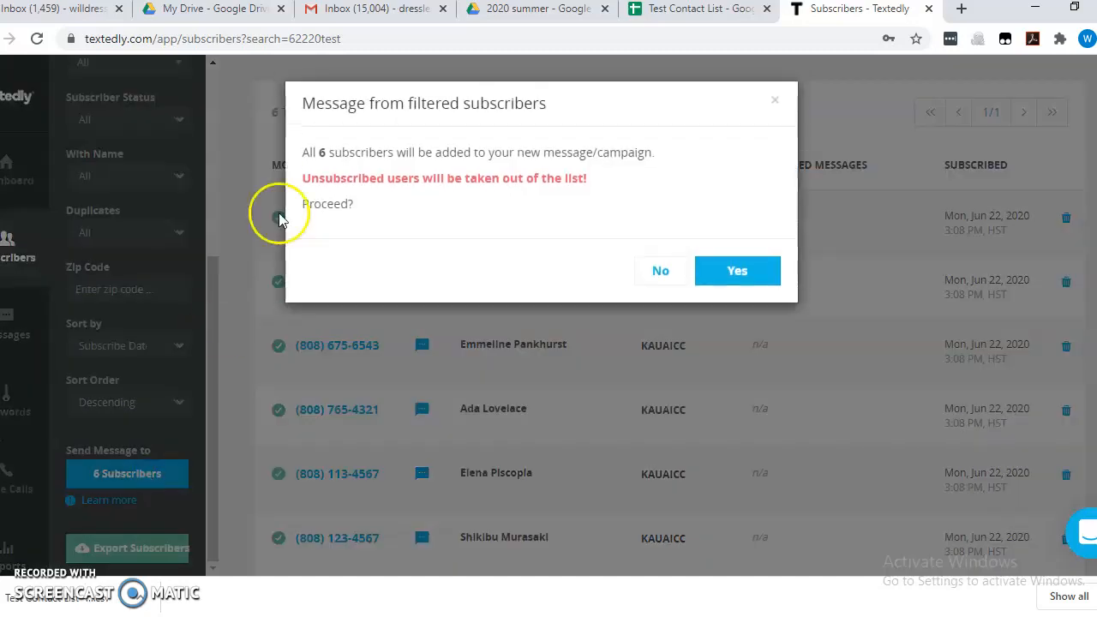